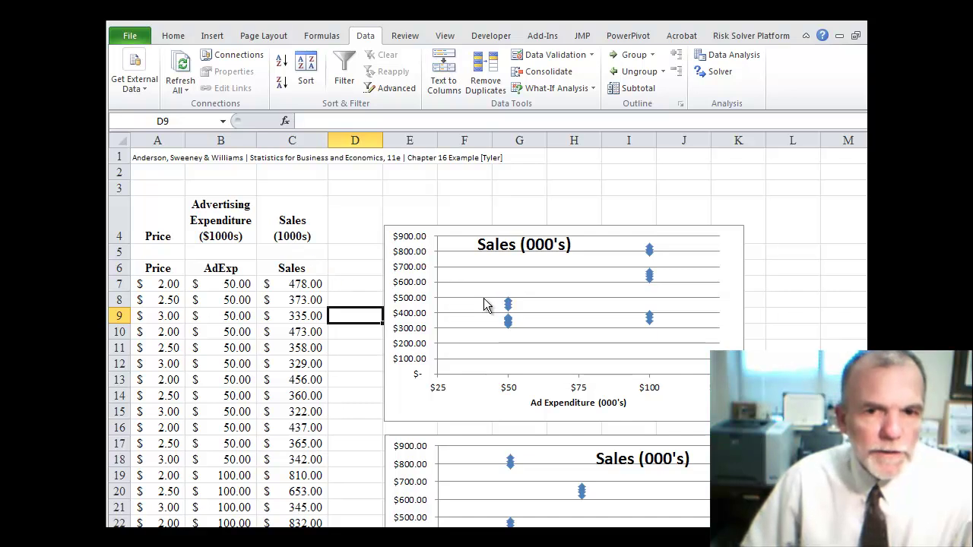
Start a Regression analysis with the Sales column ($C$6:$C$30) as the Input Y Range
drag(861, 298, 861, 303)
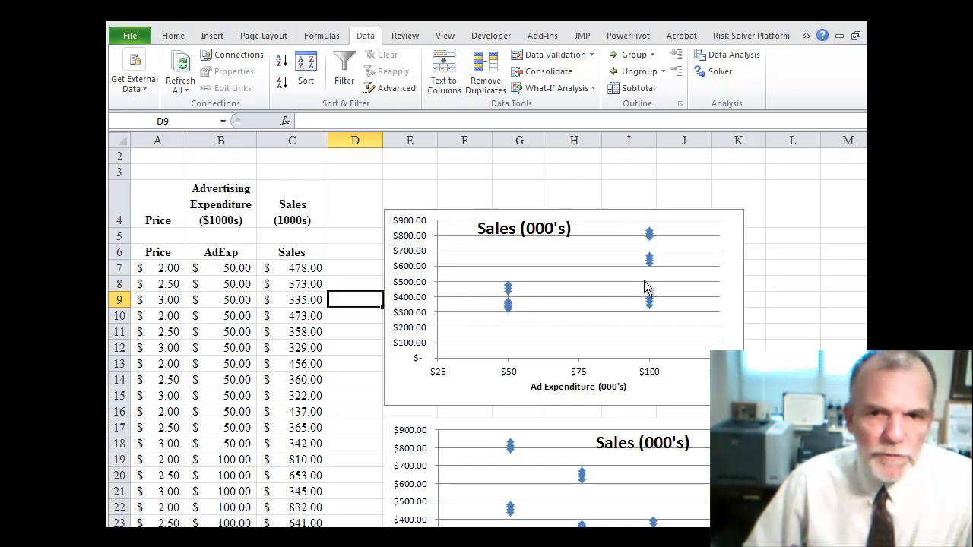
drag(875, 301, 874, 311)
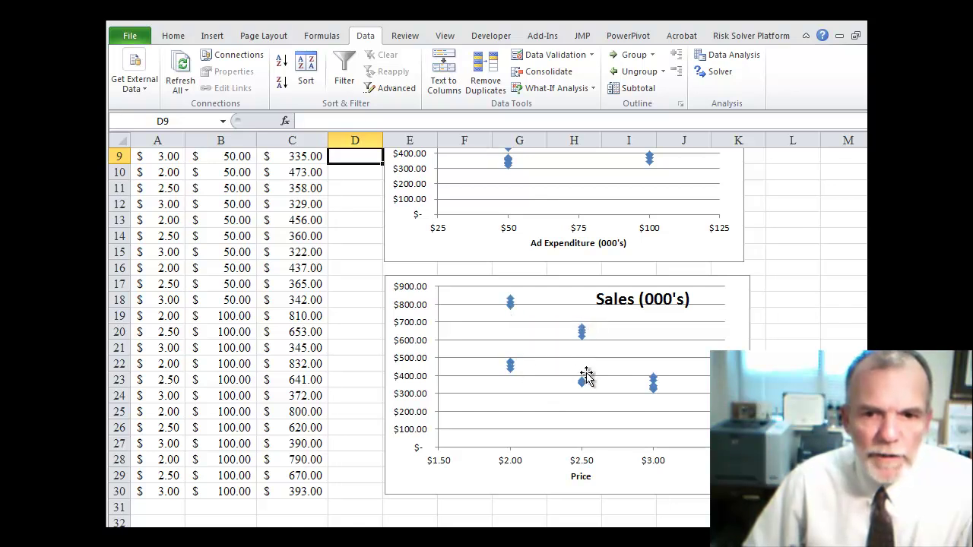
mouse_move(658, 386)
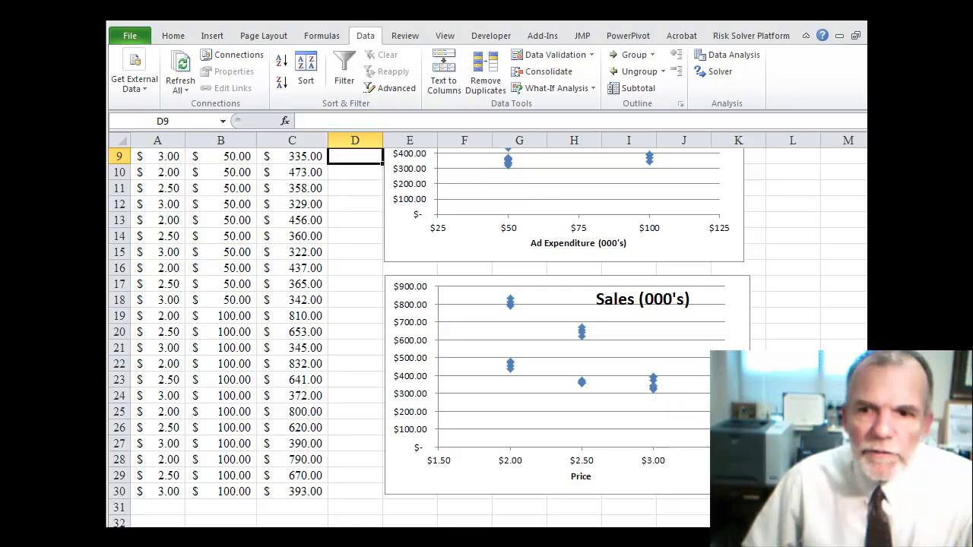
scroll(486, 335, up, 3)
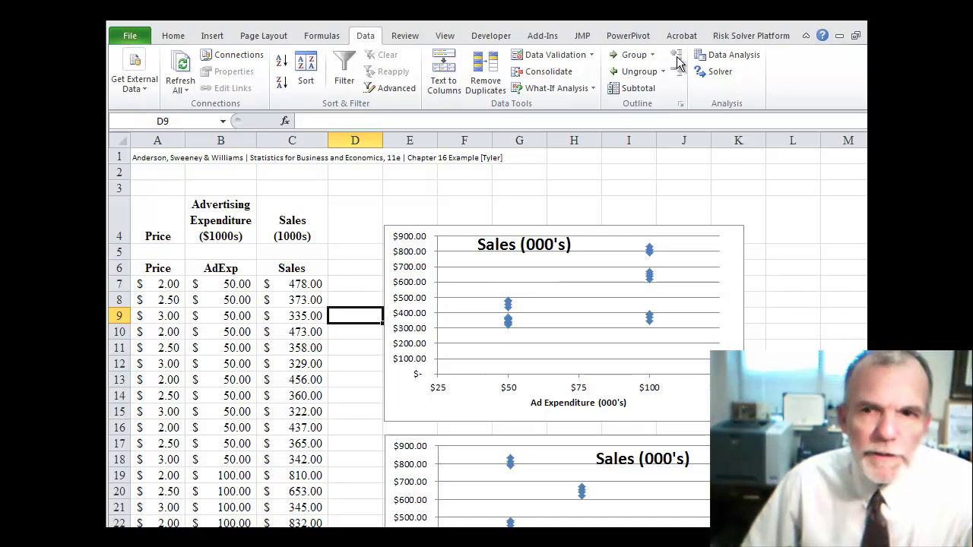
click(724, 55)
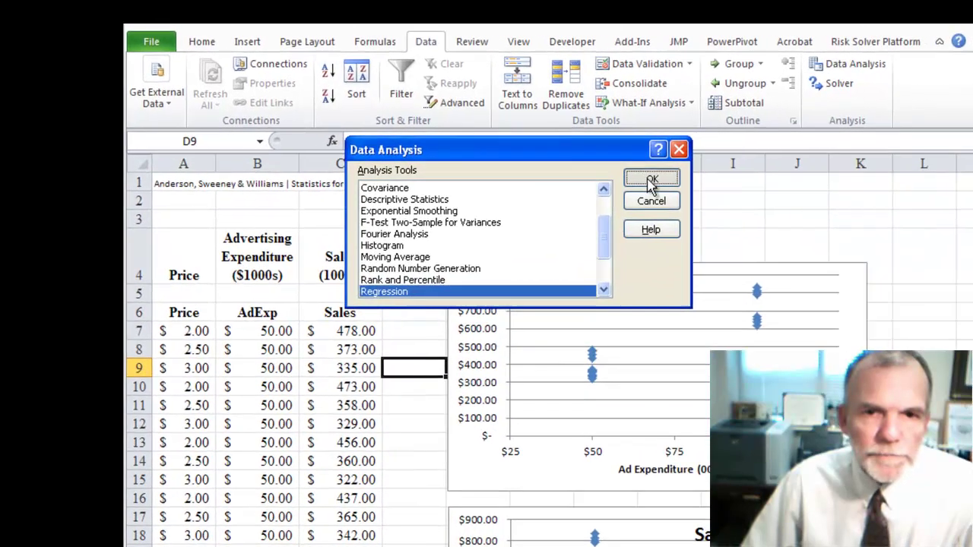
click(558, 153)
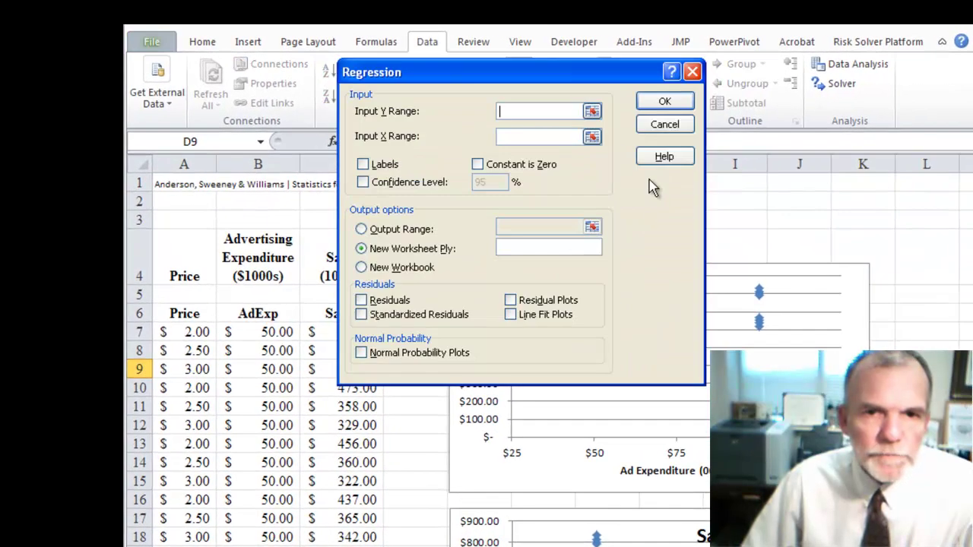
click(591, 111)
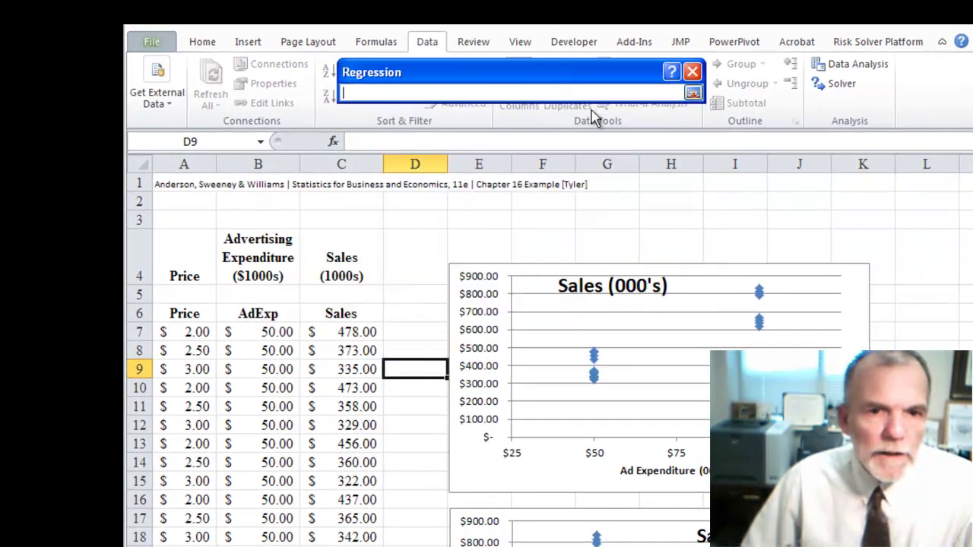
click(359, 313)
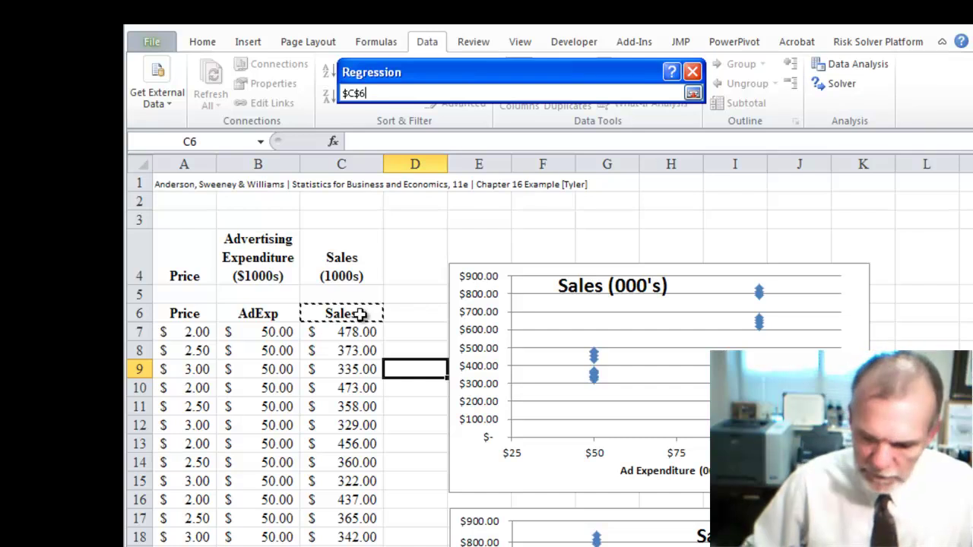
key(ctrl+shift+Down)
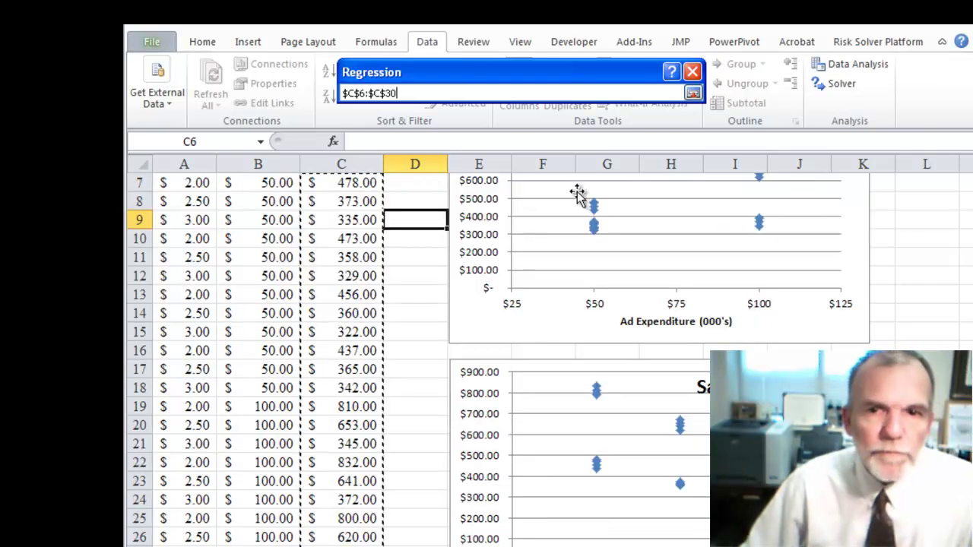
Set the Input X Range to Price and AdExp ($A$6:$B$30) and turn on Labels
click(693, 93)
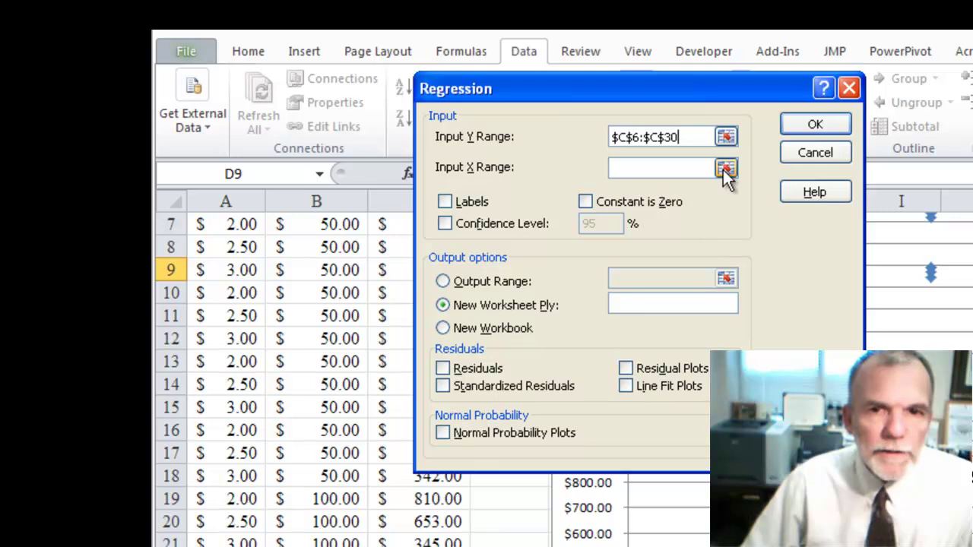
click(724, 168)
scroll(547, 417, up, 2)
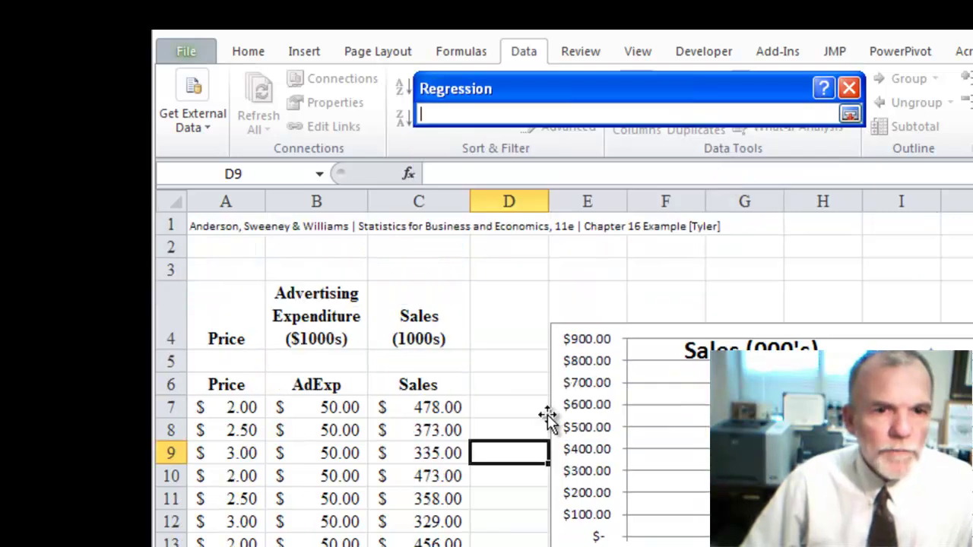
drag(252, 384, 300, 413)
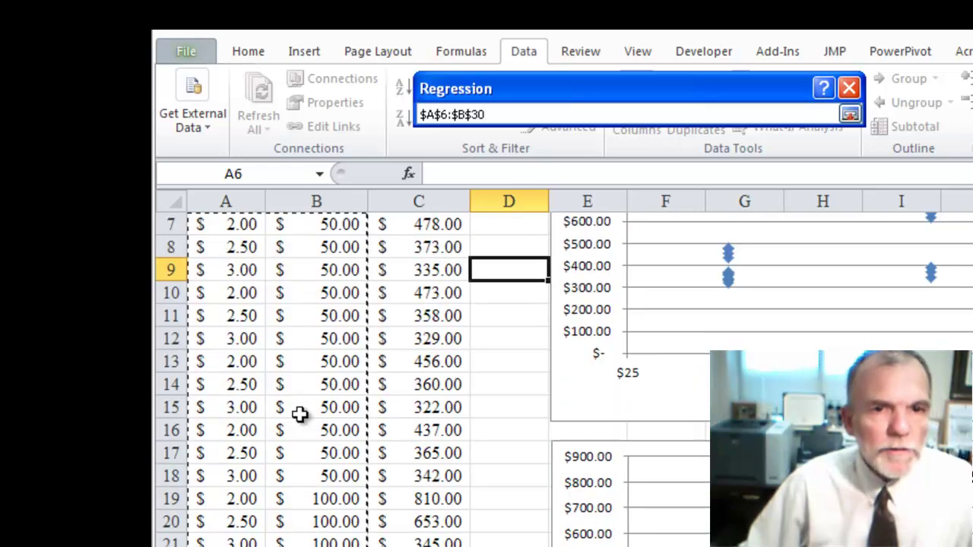
click(850, 113)
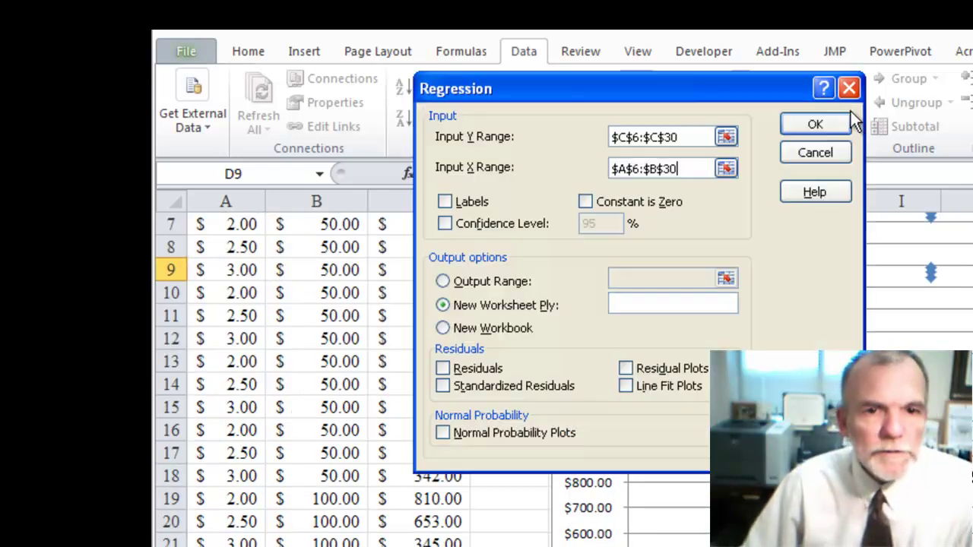
click(445, 202)
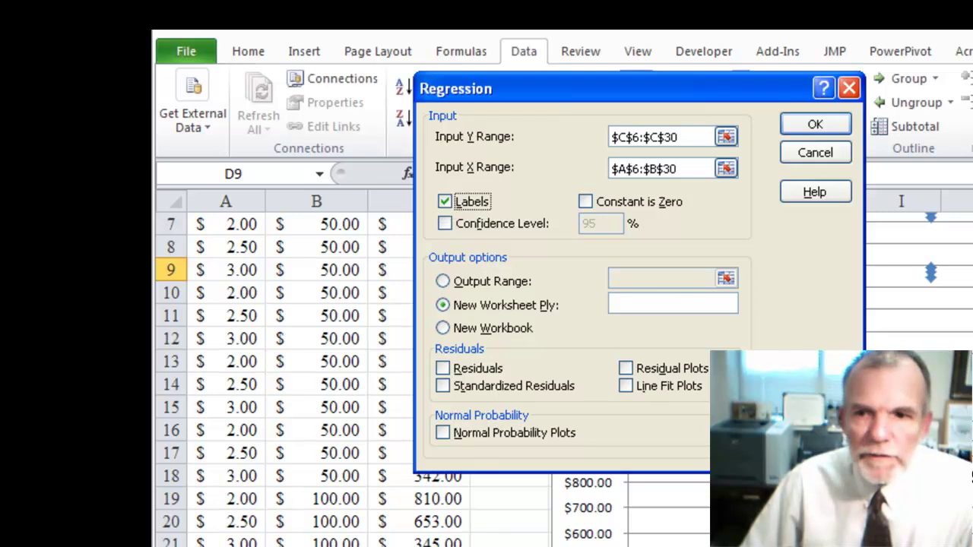
drag(711, 88, 814, 333)
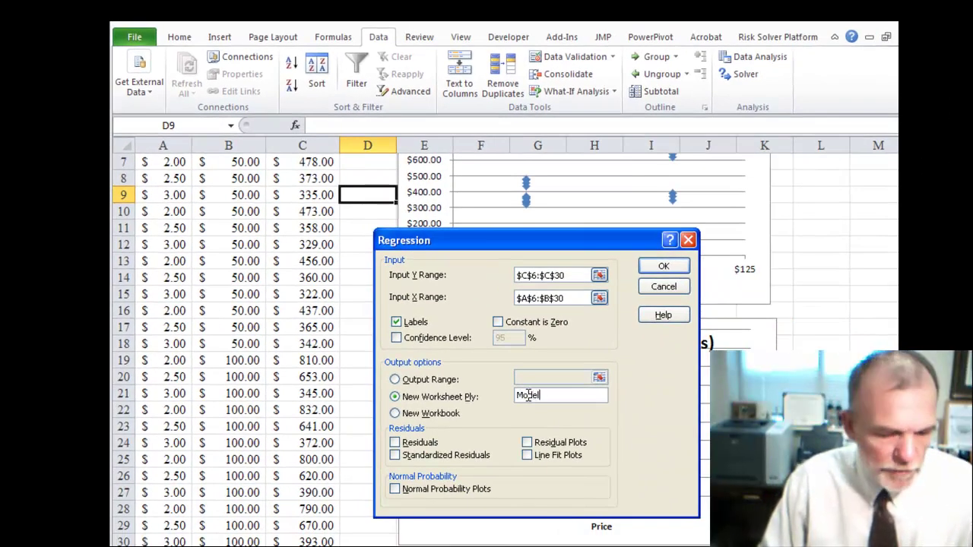
Run the regression and autofit output columns A and B to their labels and values
click(663, 267)
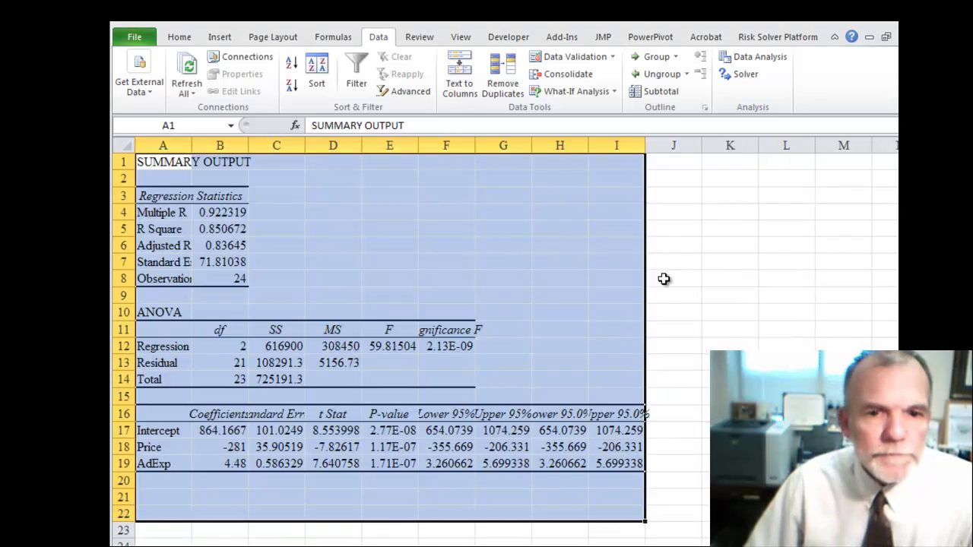
double_click(191, 145)
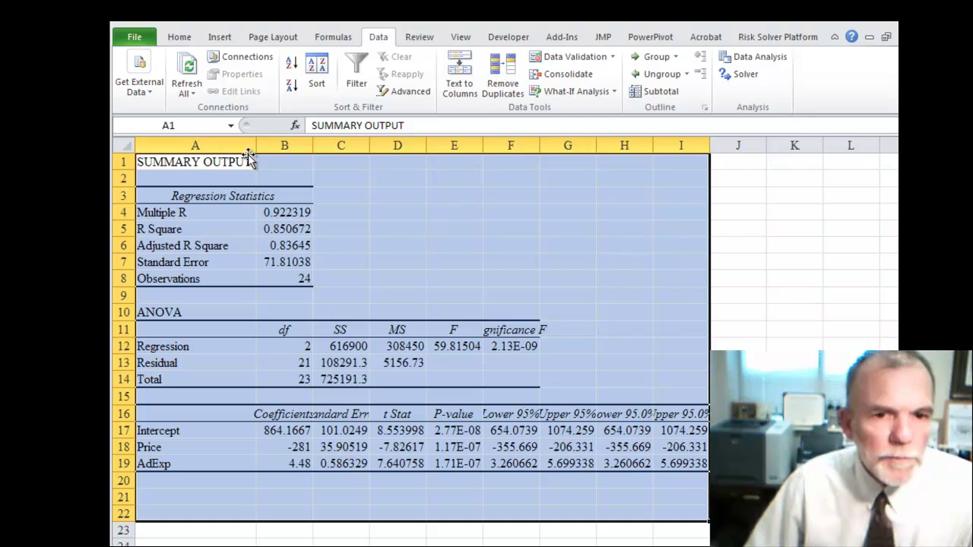
double_click(313, 145)
Autofit columns F and C, then check the Significance F and Adjusted R Square values
click(665, 275)
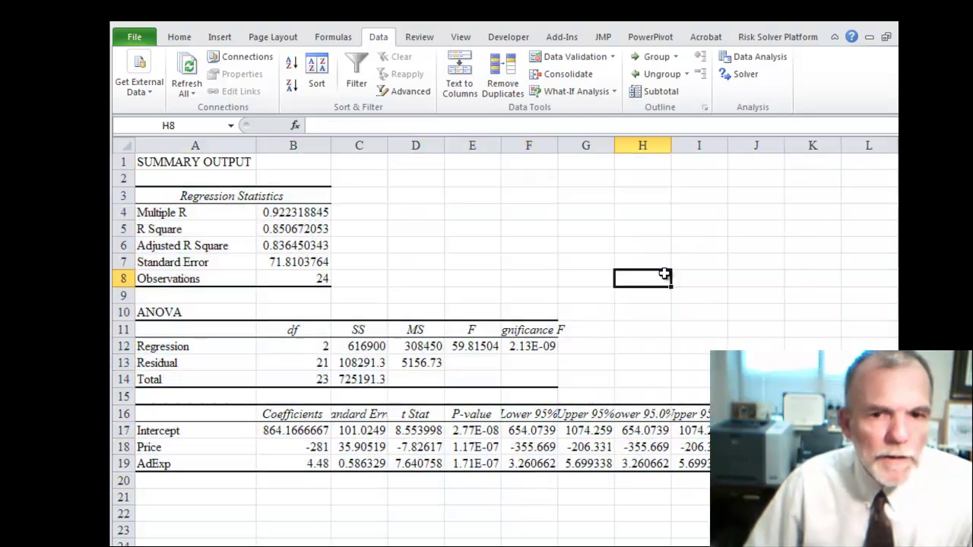
double_click(557, 145)
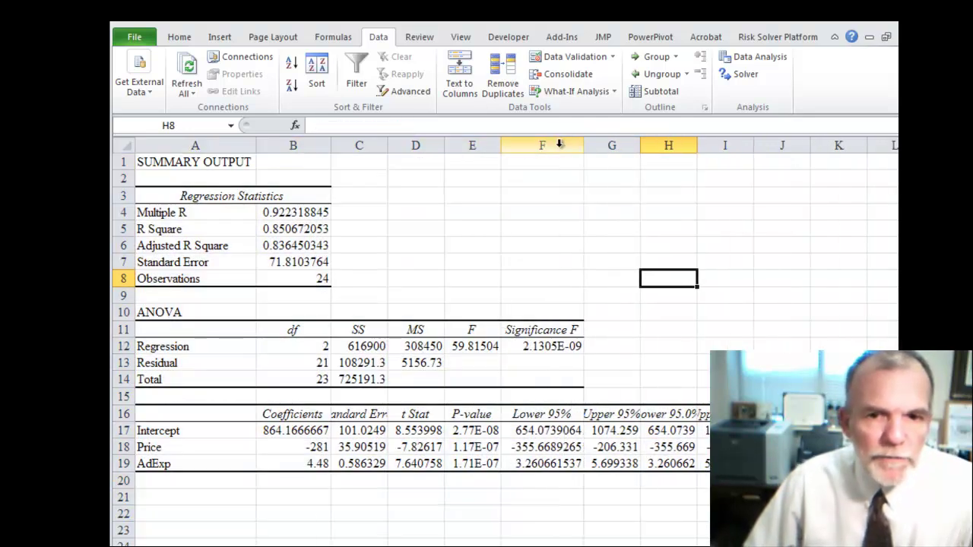
click(563, 351)
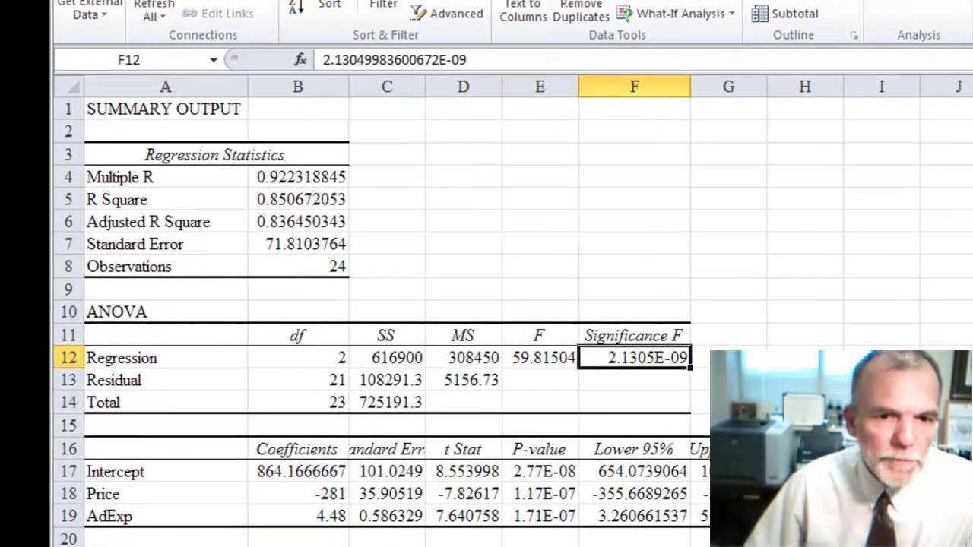
double_click(427, 79)
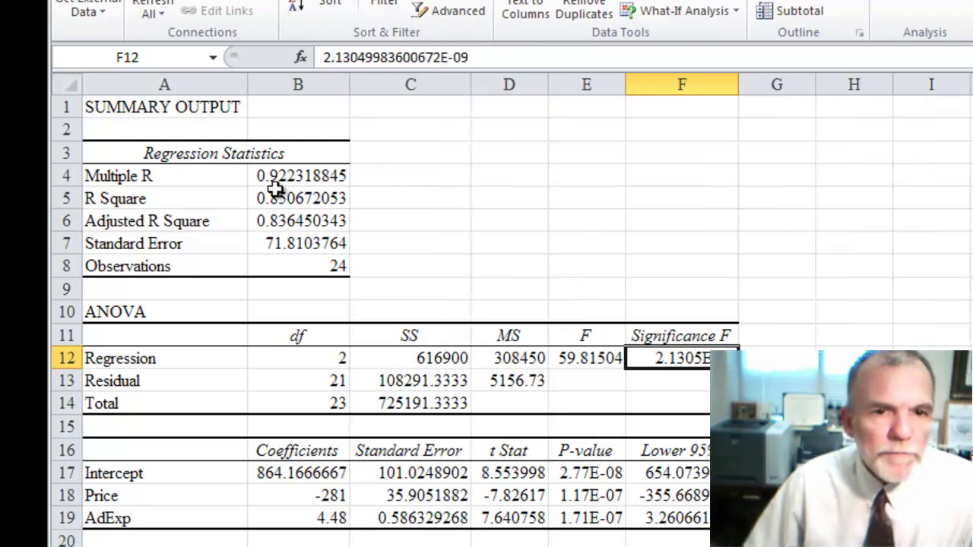
click(257, 222)
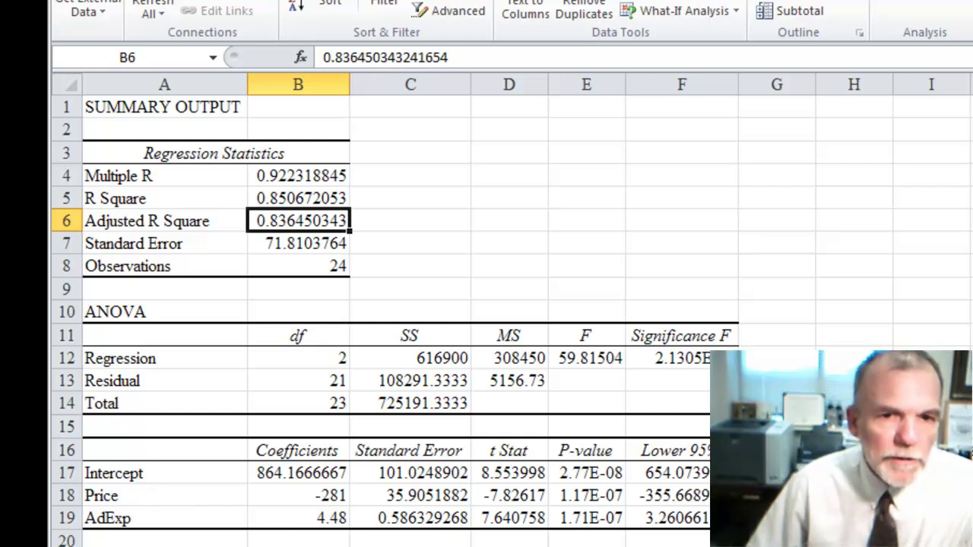
click(164, 545)
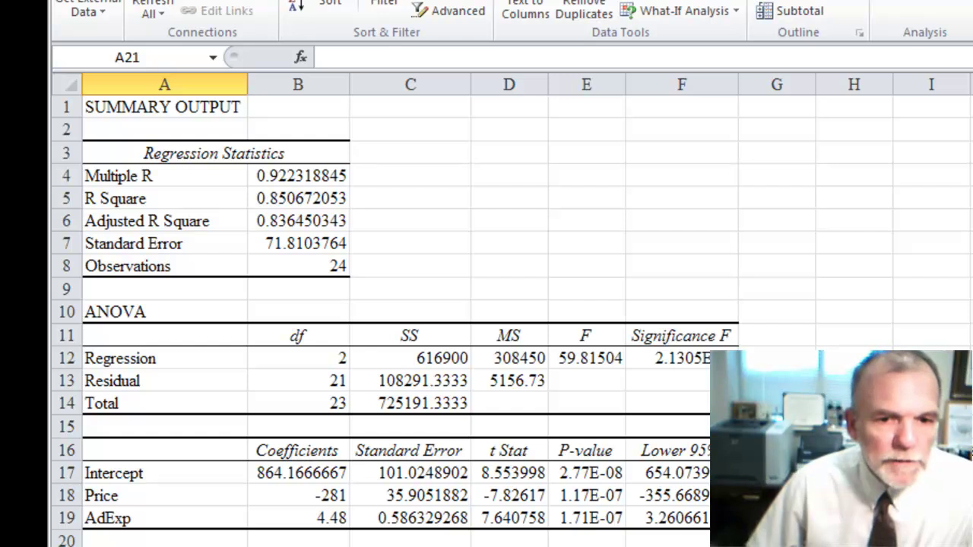
On the data sheet, enter =A7*B7 in C7 and fill it down the Price-AdExp column
key(ctrl+Page_Up)
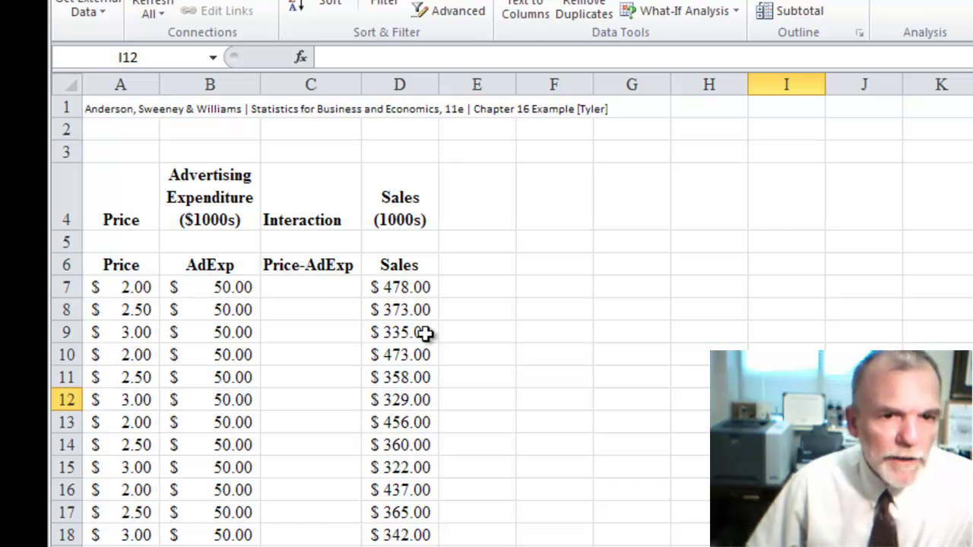
click(293, 284)
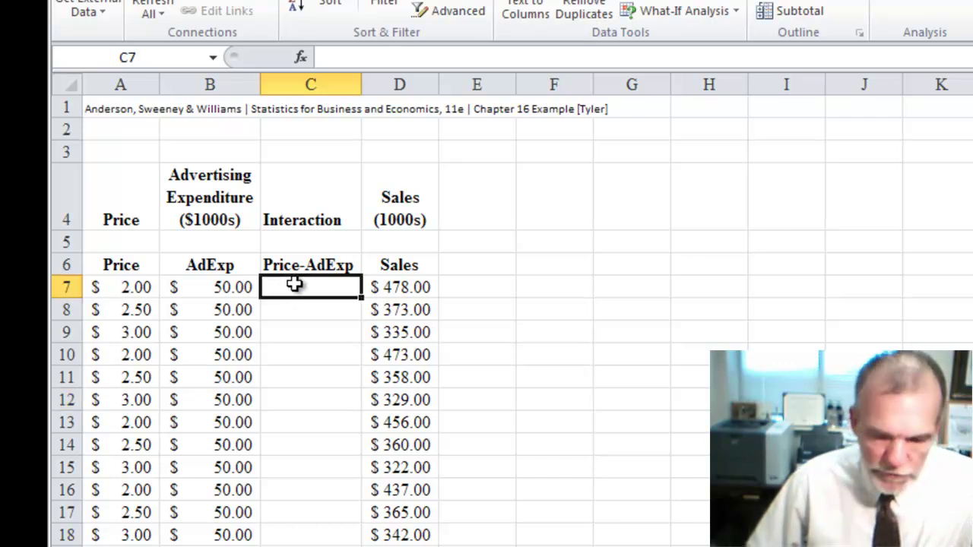
text(=)
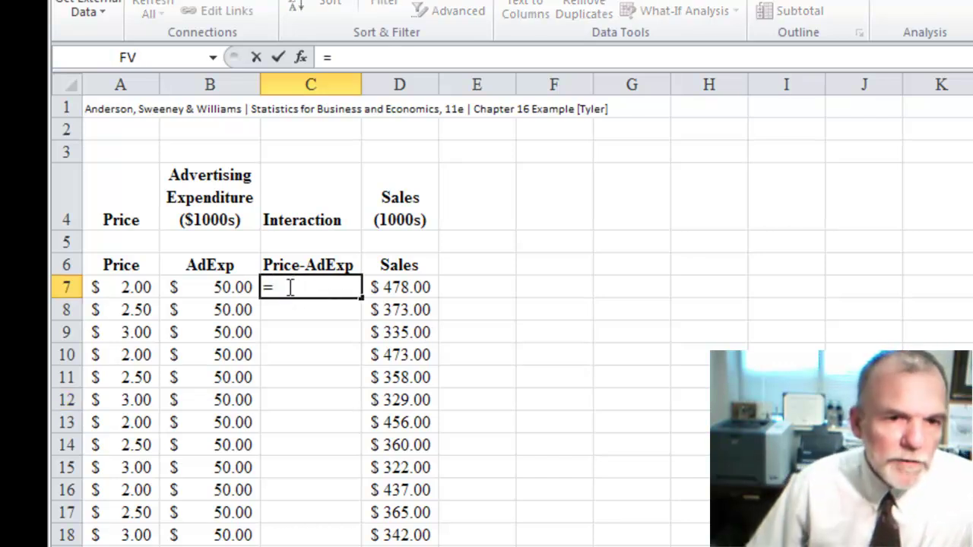
click(122, 287)
text(*)
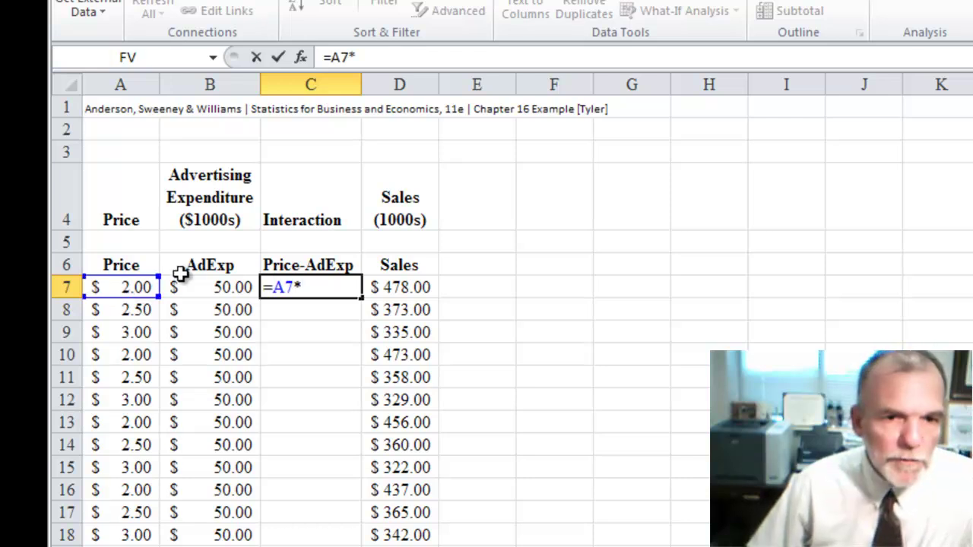
click(200, 288)
key(Return)
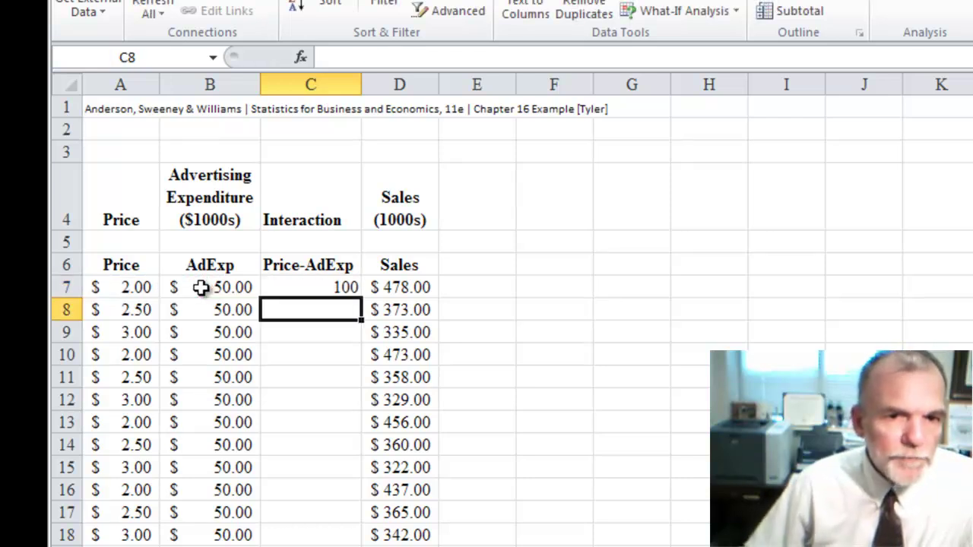
click(288, 281)
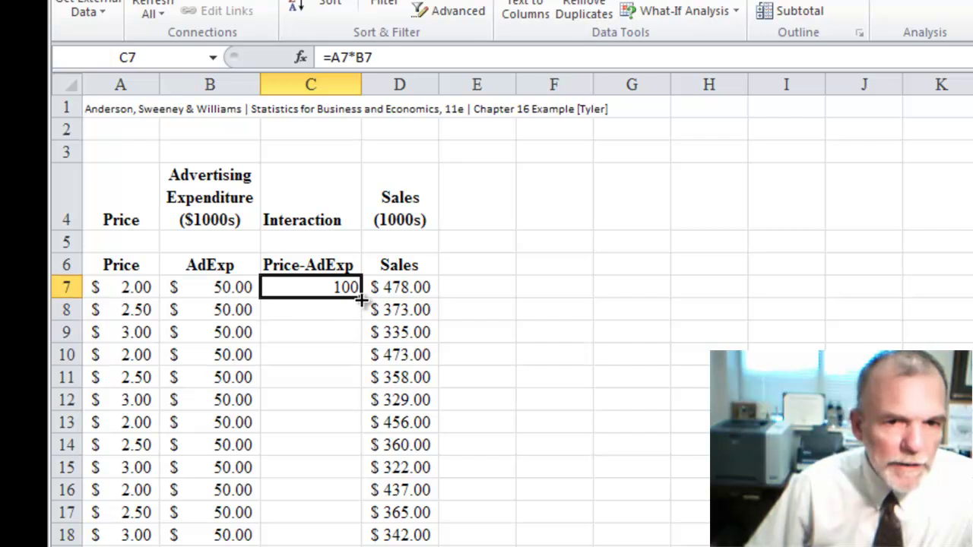
double_click(362, 300)
click(480, 306)
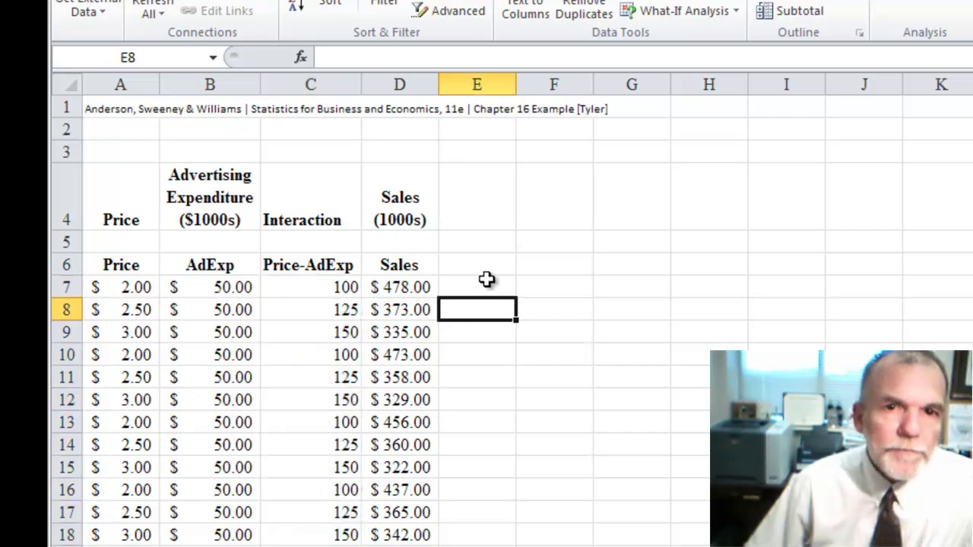
Start a new Regression with Sales ($D$6:$D$30) as the Input Y Range
click(939, 11)
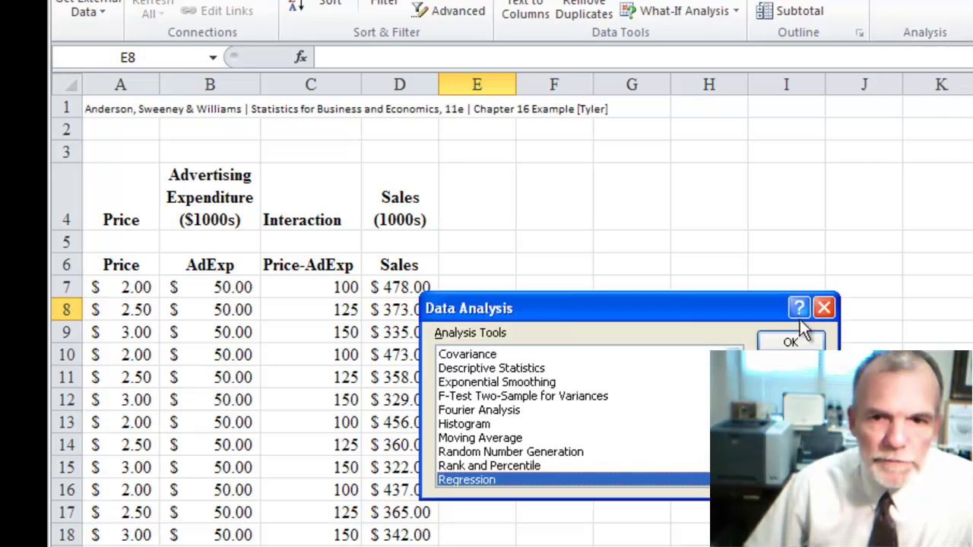
click(791, 343)
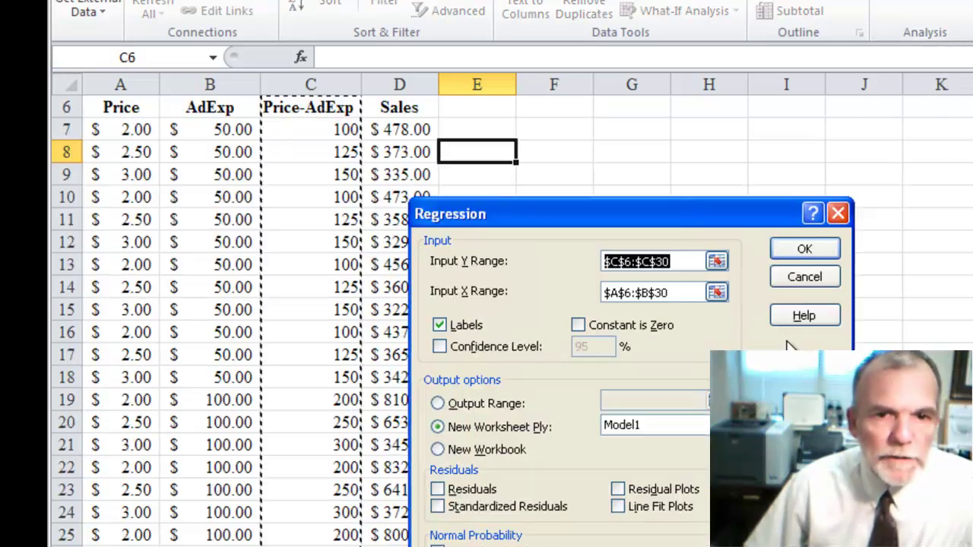
click(716, 261)
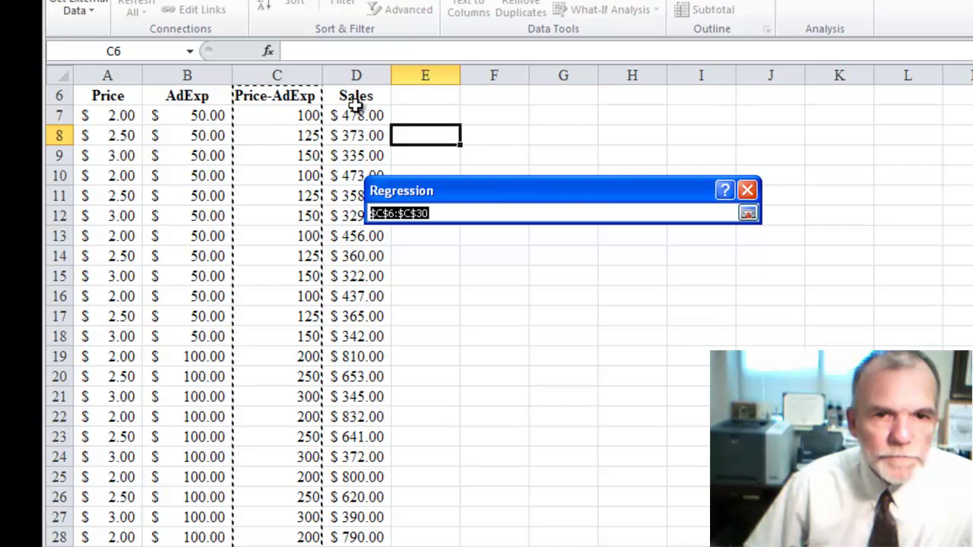
click(356, 105)
key(ctrl+shift+Down)
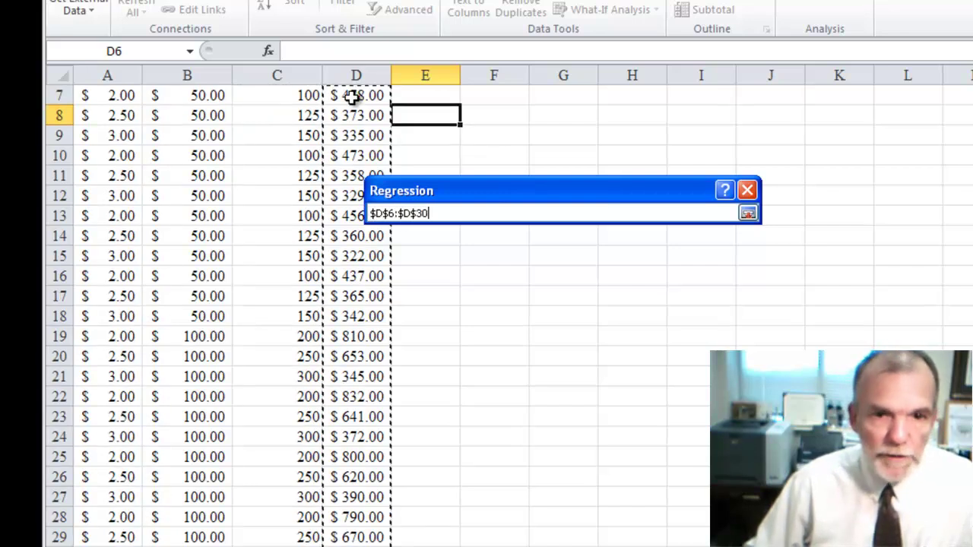
click(748, 214)
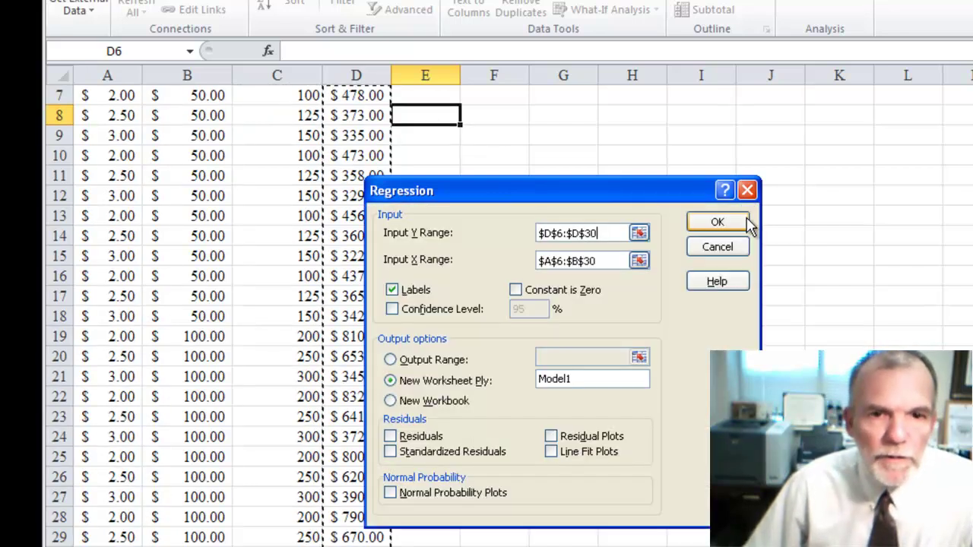
Use Price, AdExp and Price-AdExp ($A$6:$C$30) as predictors and output to sheet Model2
click(644, 258)
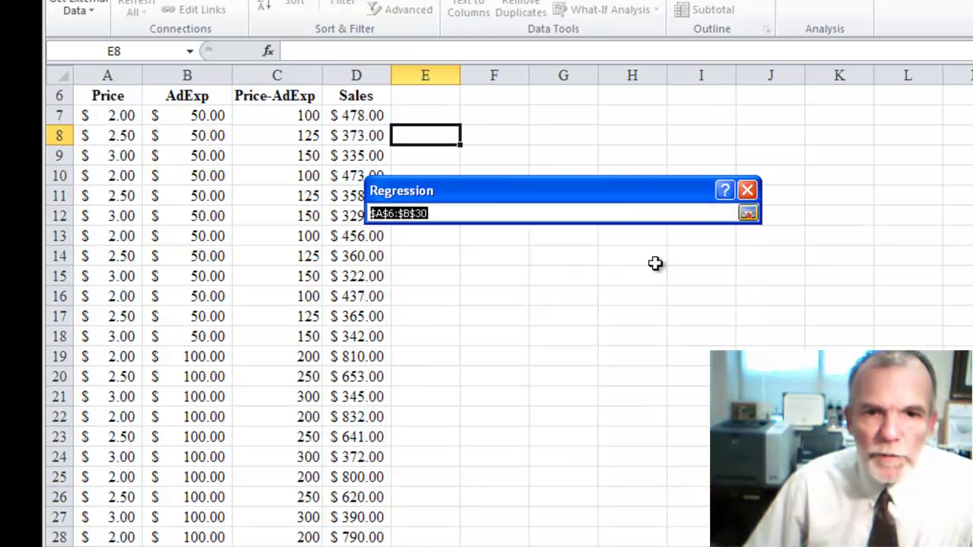
scroll(928, 259, up, 1)
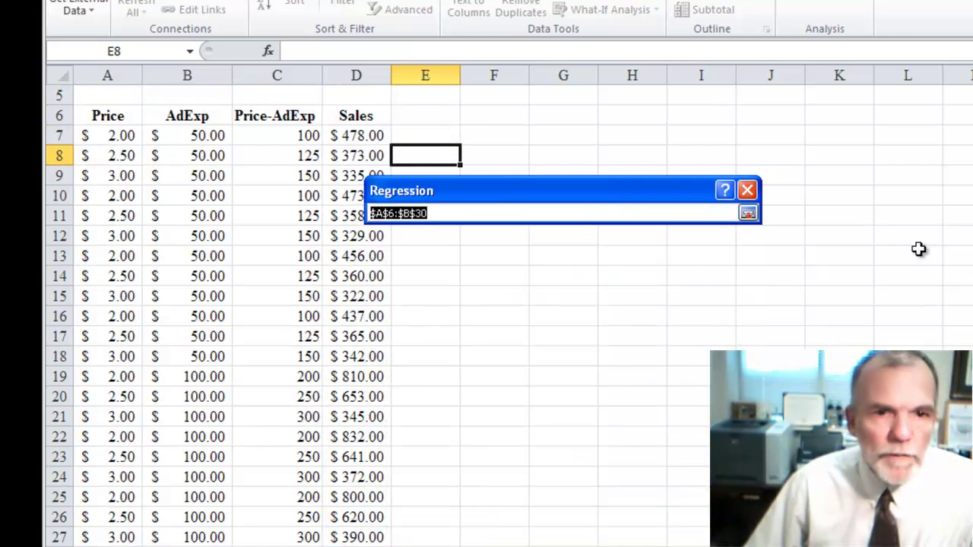
click(113, 115)
drag(112, 116, 256, 156)
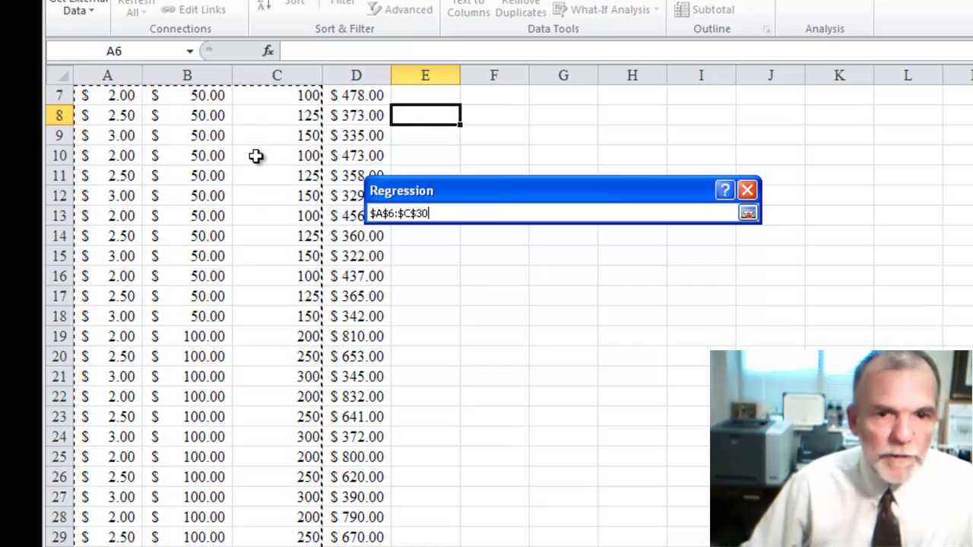
click(748, 213)
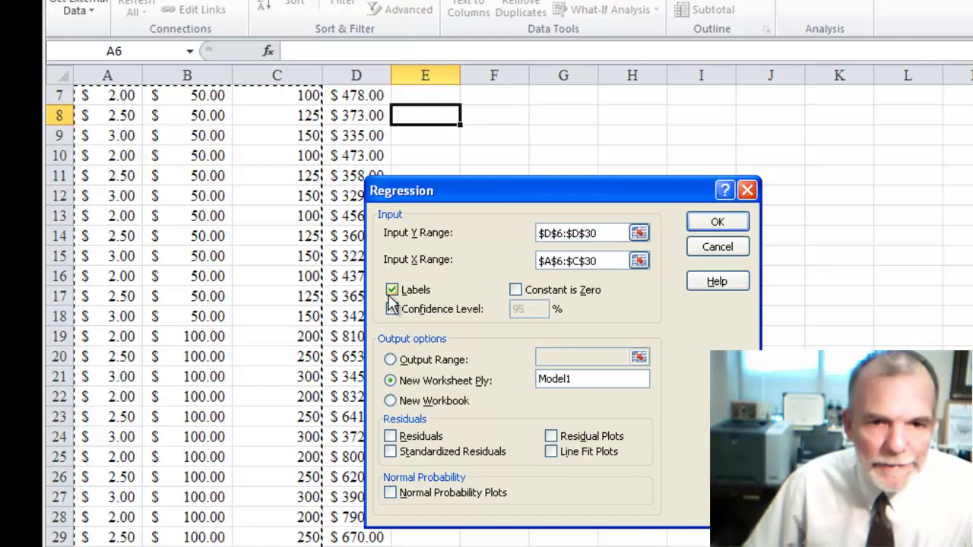
click(593, 379)
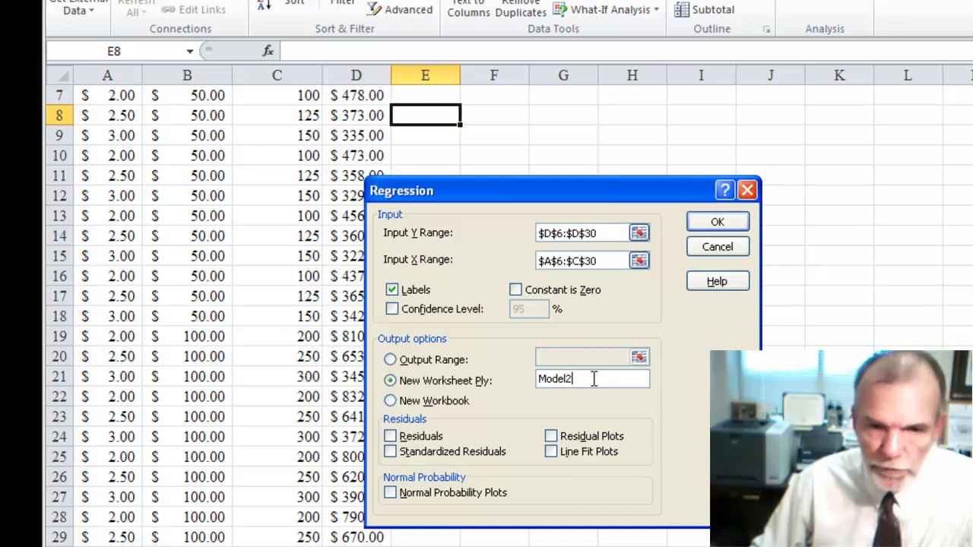
click(731, 221)
click(760, 221)
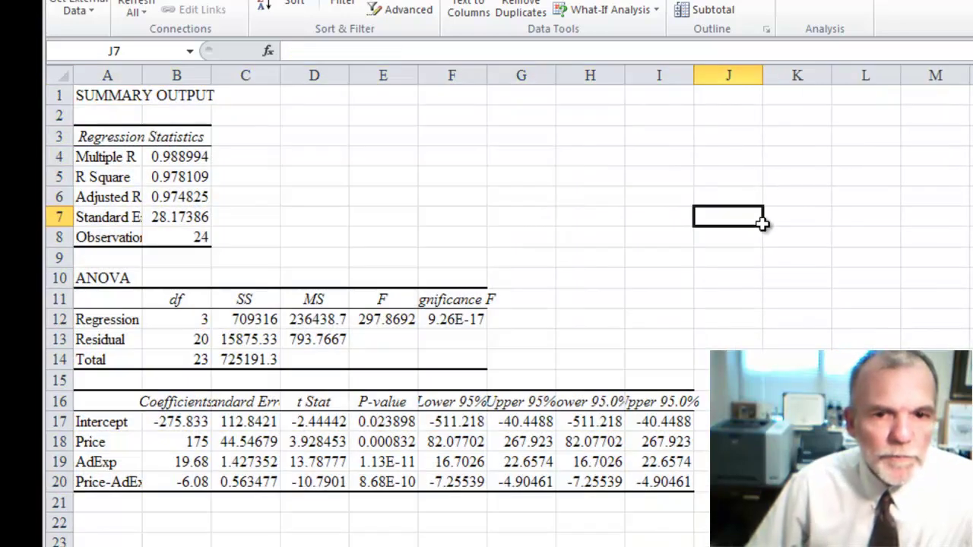
Autofit columns B, F and A, checking Significance F and Adjusted R Square 0.974825081
double_click(211, 75)
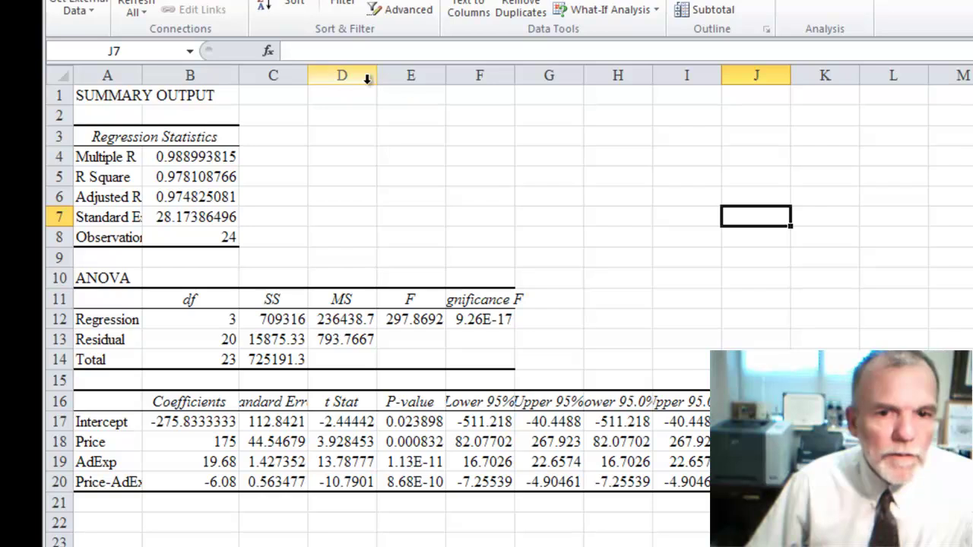
double_click(515, 75)
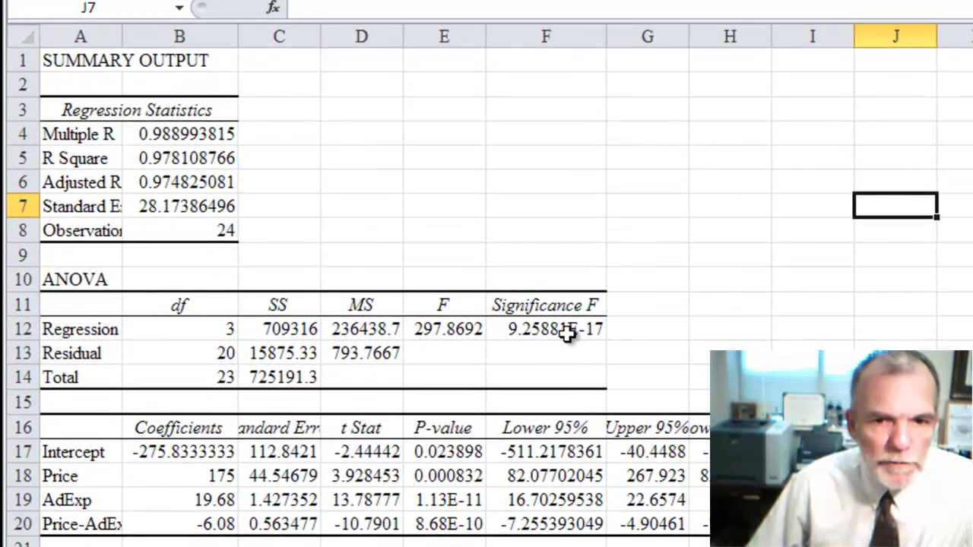
click(569, 330)
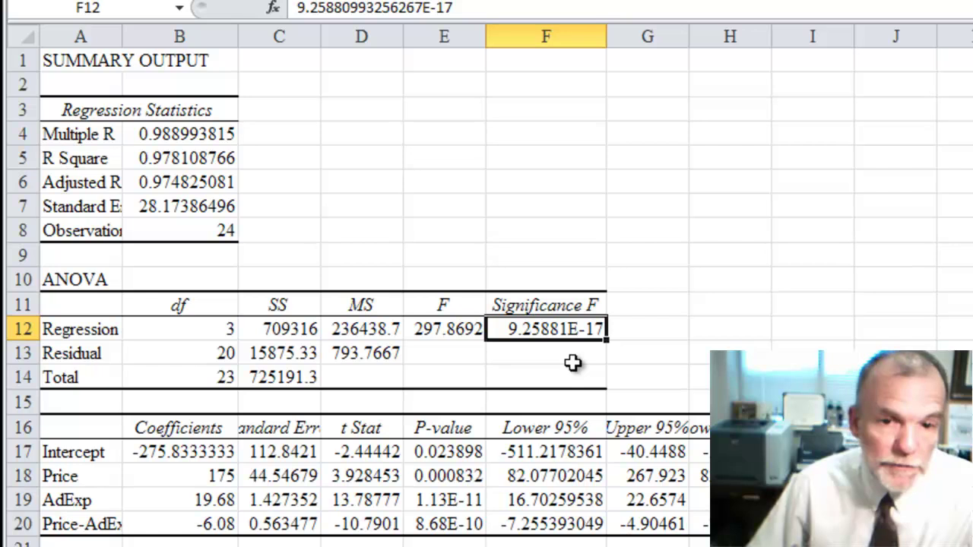
click(159, 184)
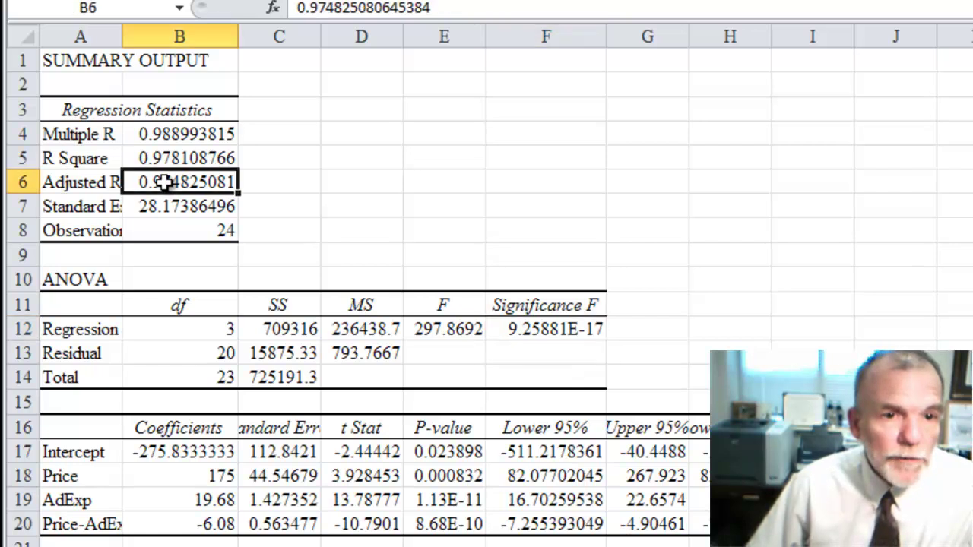
double_click(122, 36)
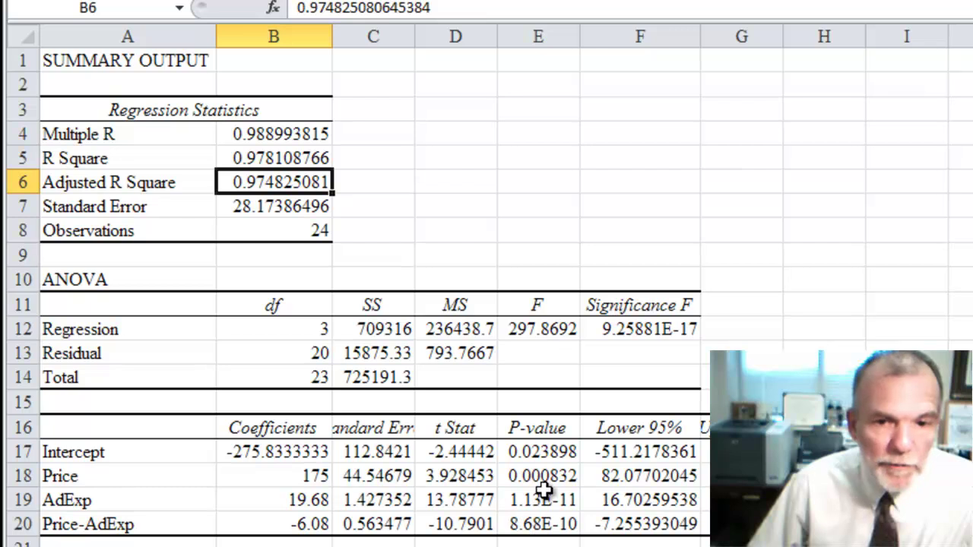
Select the three predictors' P-values, then the four regression coefficients, to inspect them
drag(541, 477, 543, 538)
click(541, 546)
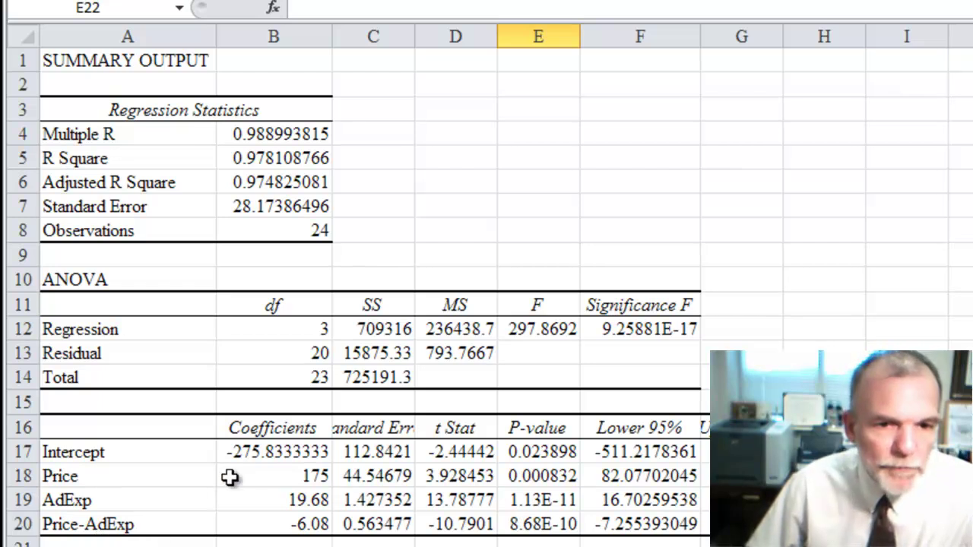
drag(277, 446, 275, 514)
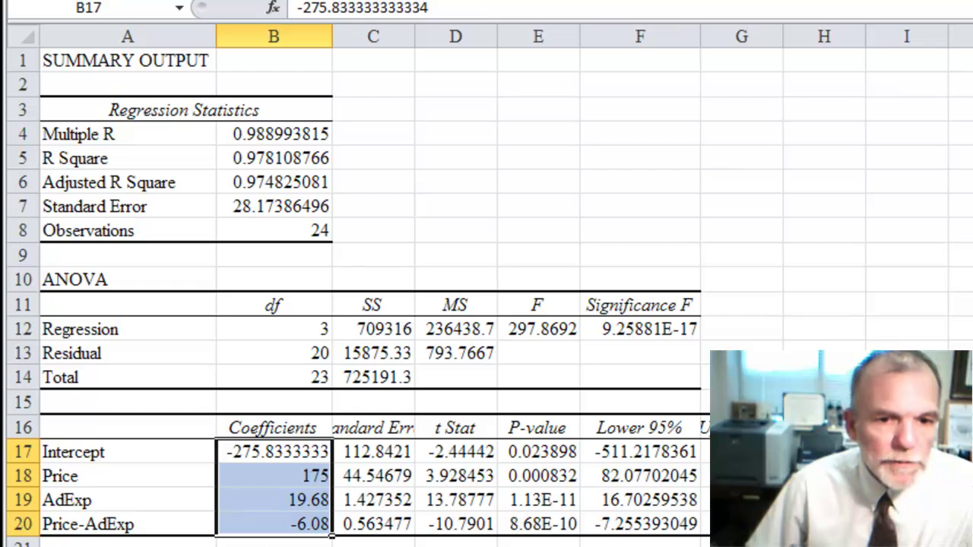